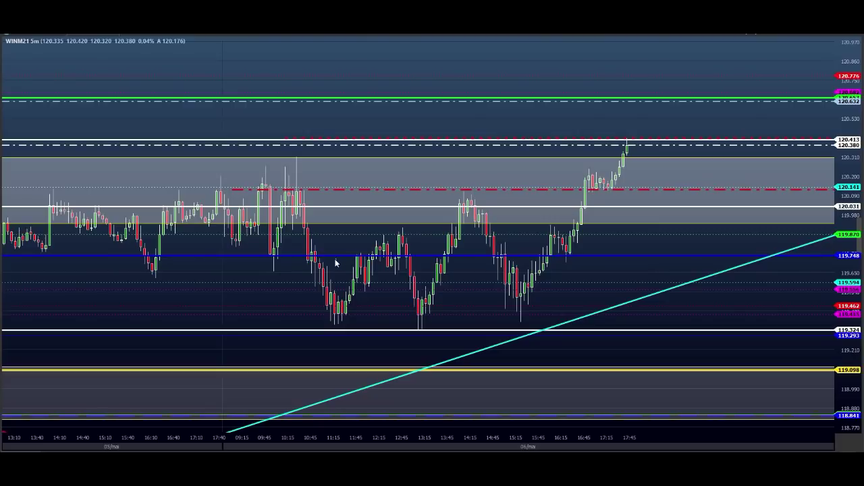
- Draw green arrows marking the highs and lows around the 05/mai close and 06/mai open on the WINM21 5m chart
left_click(209, 200)
left_click_drag(231, 201, 235, 201)
left_click_drag(230, 161, 220, 191)
left_click(221, 193)
left_click(206, 235)
left_click(228, 237)
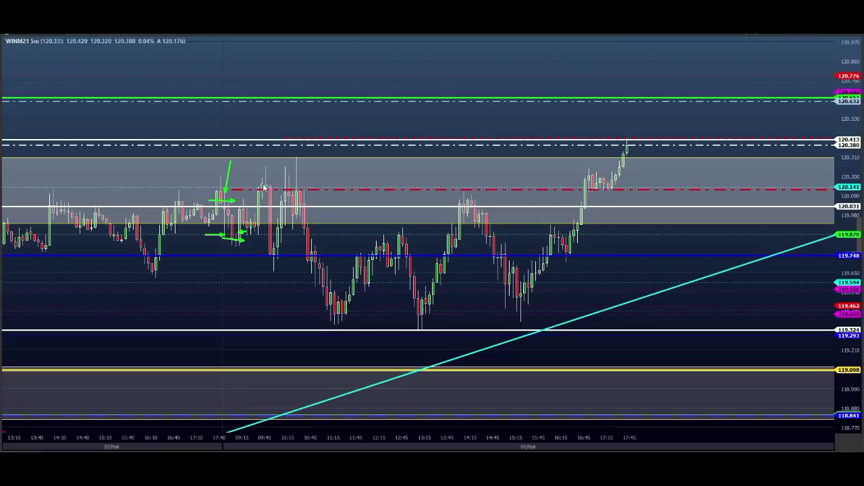
- Draw green arrows tracing the small swings between about 09:15 and 09:45 and the rise that follows
left_click(235, 222)
left_click(241, 220)
left_click_drag(235, 205, 250, 202)
left_click(243, 227)
left_click(259, 219)
- Mark the 09:45 high and its sharp reversal with green arrows, and clear the annotations
left_click(264, 141)
left_click(271, 143)
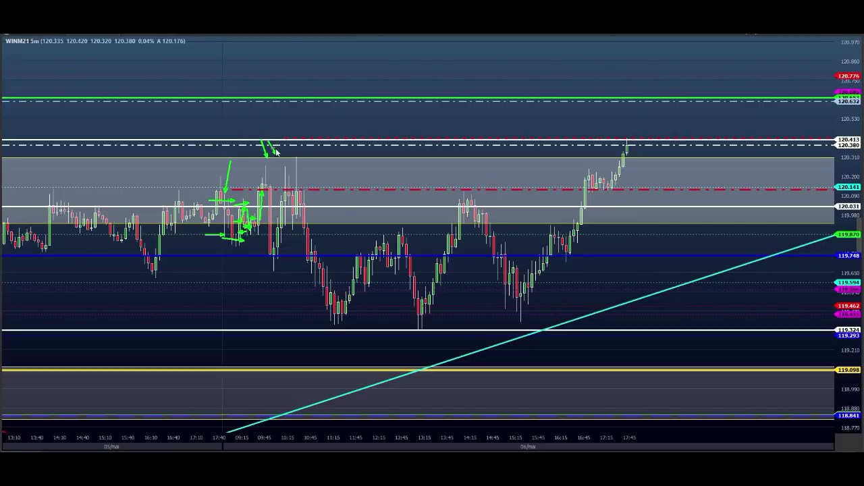
left_click(259, 189)
left_click_drag(264, 195, 276, 224)
key("Escape")
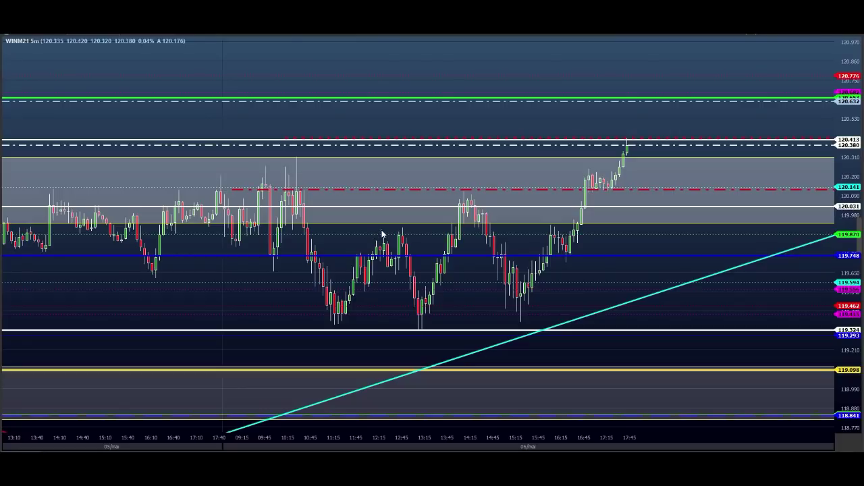
- Trace the morning swings from the opening drop to the fall after 10:15 with green arrows, and clear them
mouse_move(225, 202)
left_mouse_down()
mouse_move(233, 234)
mouse_move(264, 174)
left_mouse_up()
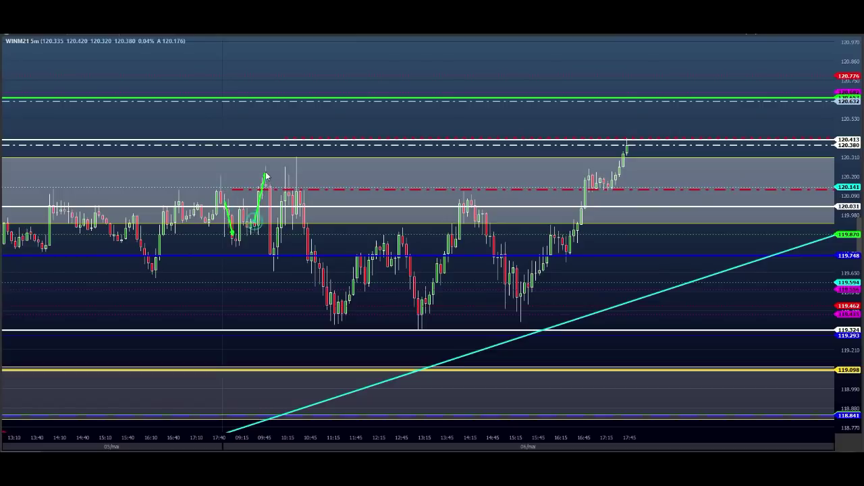
left_click(273, 242)
mouse_move(281, 244)
left_mouse_down()
mouse_move(286, 190)
mouse_move(303, 223)
mouse_move(298, 236)
left_mouse_up()
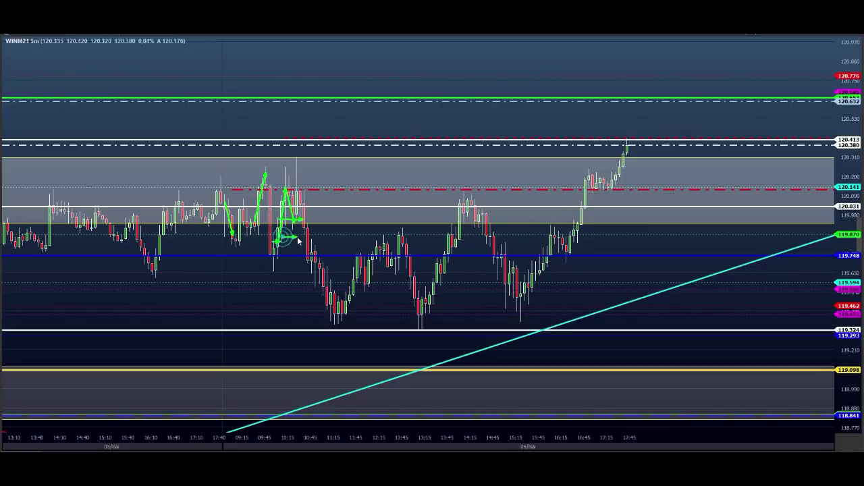
mouse_move(294, 145)
left_mouse_down()
mouse_move(294, 159)
mouse_move(309, 159)
mouse_move(297, 223)
mouse_move(323, 219)
left_mouse_up()
key("Escape")
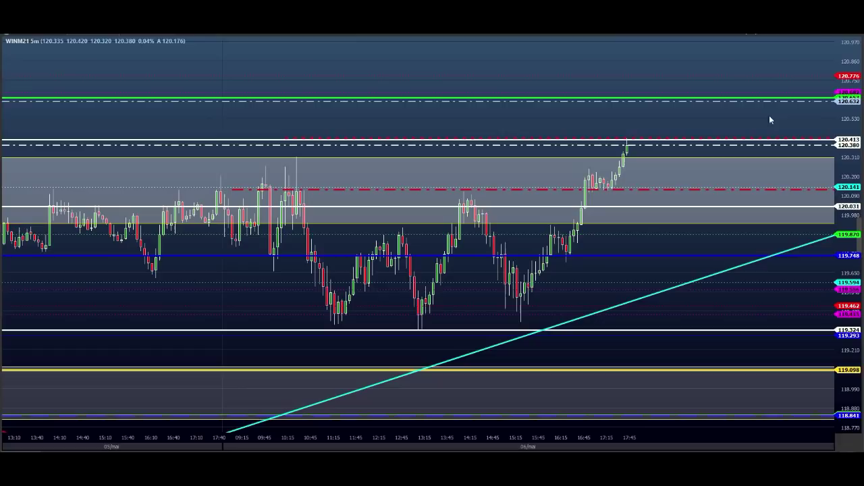
- Draw green arrows down the selloff from the 10:15 high to the 11:15 low, with horizontal arrows near 119.594
left_click_drag(269, 291, 323, 292)
mouse_move(299, 229)
left_mouse_down()
mouse_move(317, 226)
mouse_move(311, 260)
mouse_move(321, 289)
left_mouse_up()
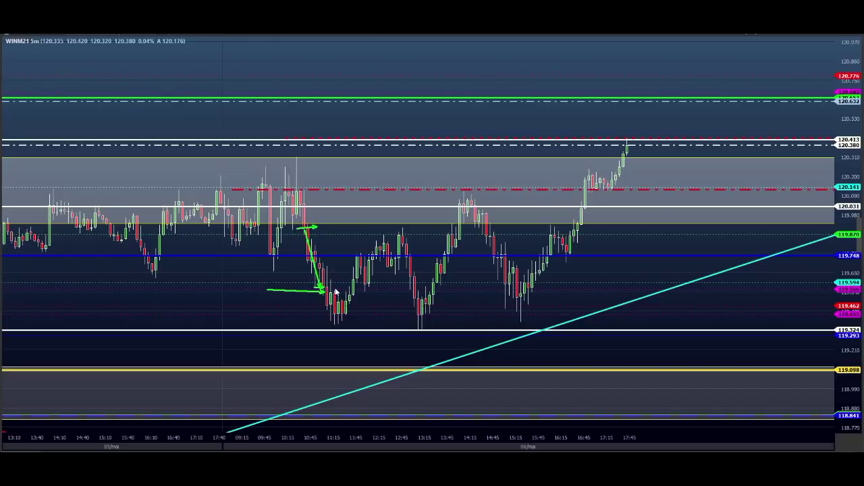
left_click_drag(291, 150, 359, 364)
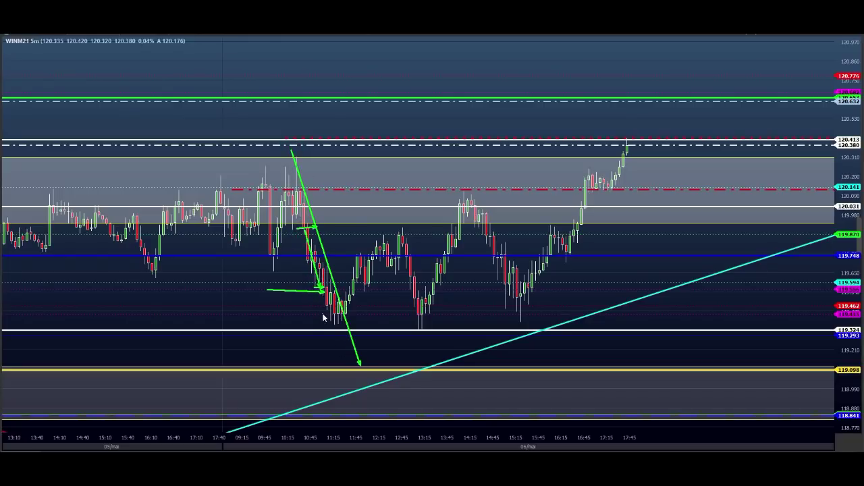
mouse_move(325, 287)
left_mouse_down()
mouse_move(341, 323)
mouse_move(347, 297)
mouse_move(351, 310)
mouse_move(368, 288)
left_mouse_up()
- Mark the 12:45 high and the final 17:45 high near 120.413 with green arrows and rough boxes
left_click_drag(403, 208, 400, 228)
mouse_move(399, 229)
left_mouse_down()
mouse_move(419, 230)
mouse_move(420, 219)
mouse_move(394, 216)
left_mouse_up()
mouse_move(613, 129)
left_mouse_down()
mouse_move(615, 139)
mouse_move(640, 146)
mouse_move(641, 138)
mouse_move(590, 136)
mouse_move(619, 154)
left_mouse_up()
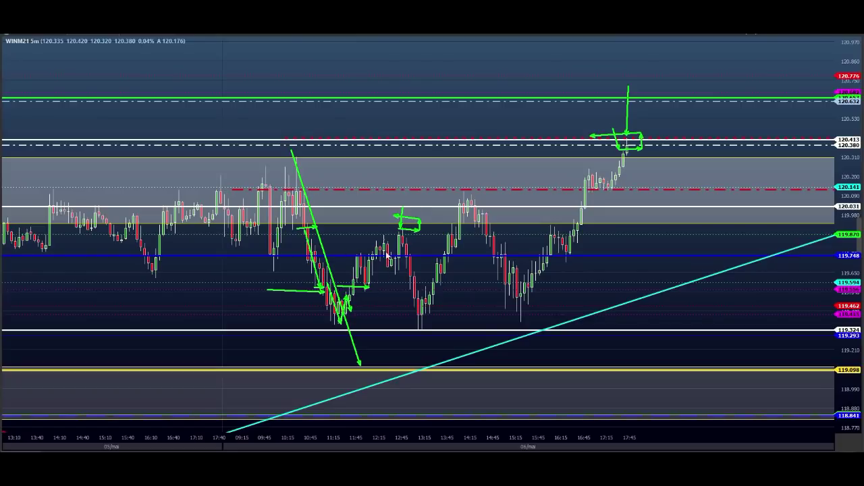
- Trace the swings from the 11:15 low through the 12:45 and 14:15 highs to the 15:15 low with green arrows
mouse_move(348, 312)
left_mouse_down()
mouse_move(411, 228)
mouse_move(403, 223)
mouse_move(408, 233)
left_mouse_up()
mouse_move(416, 279)
left_mouse_down()
mouse_move(418, 325)
mouse_move(440, 302)
left_mouse_up()
mouse_move(408, 325)
left_mouse_down()
mouse_move(435, 325)
mouse_move(452, 241)
mouse_move(478, 195)
mouse_move(520, 297)
left_mouse_up()
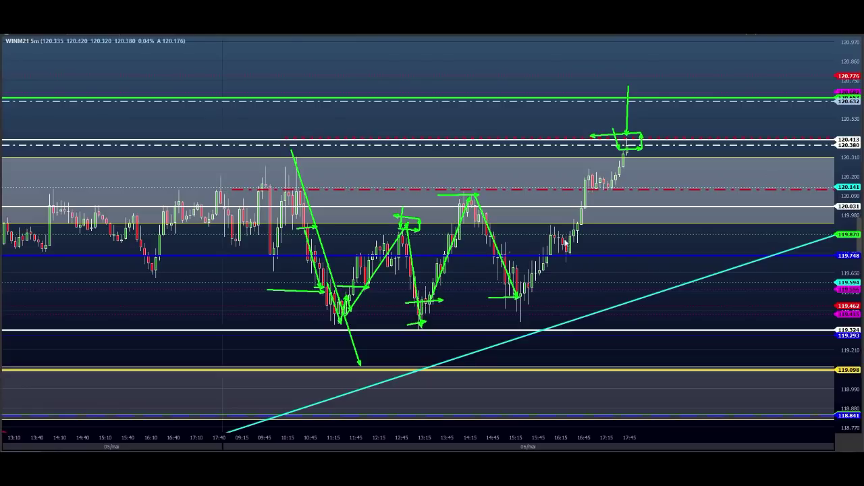
- Draw red arrows across the shared lows, across the afternoon highs and to the last candle, and clear all annotations
left_click_drag(293, 288, 654, 293)
left_click_drag(359, 217, 599, 225)
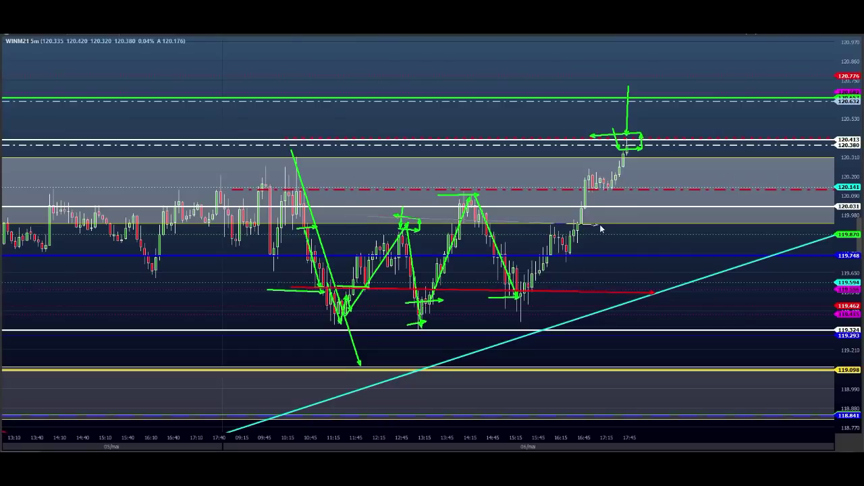
left_click_drag(544, 101, 631, 142)
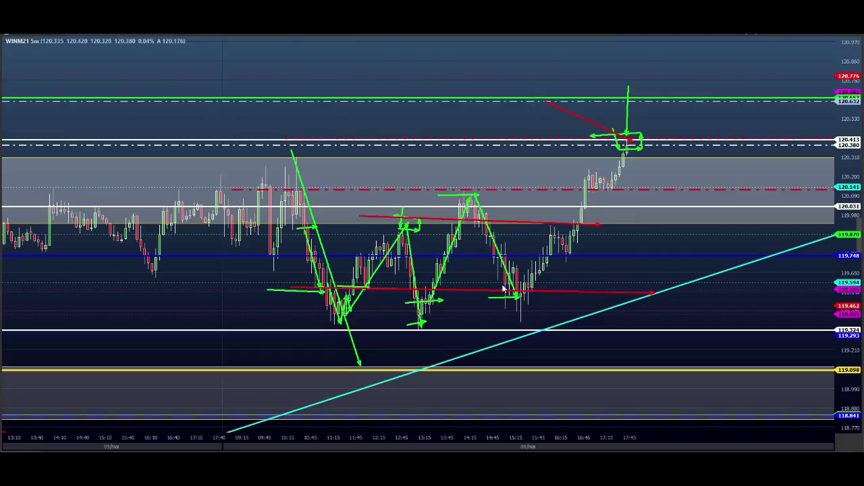
key("Escape")
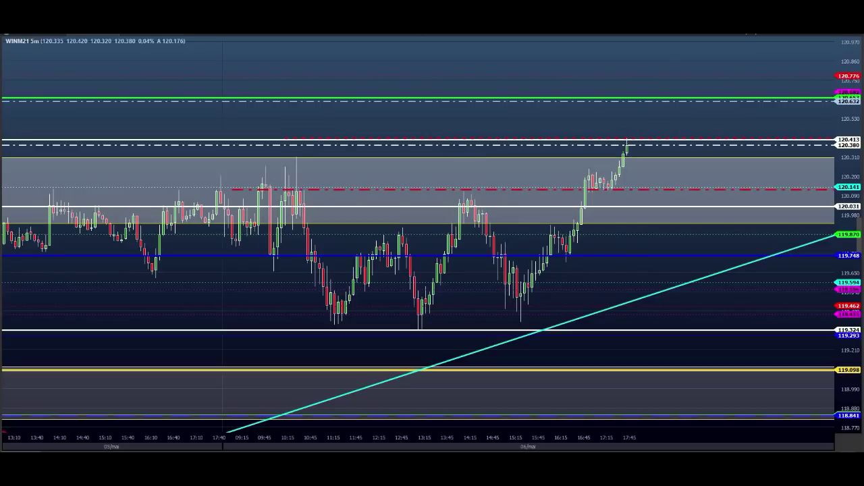
- Draw red arrows down the three selloff legs and a horizontal red arrow across their lows near 119.462
left_click_drag(300, 189, 328, 301)
left_click_drag(414, 237, 430, 318)
left_click_drag(490, 216, 520, 298)
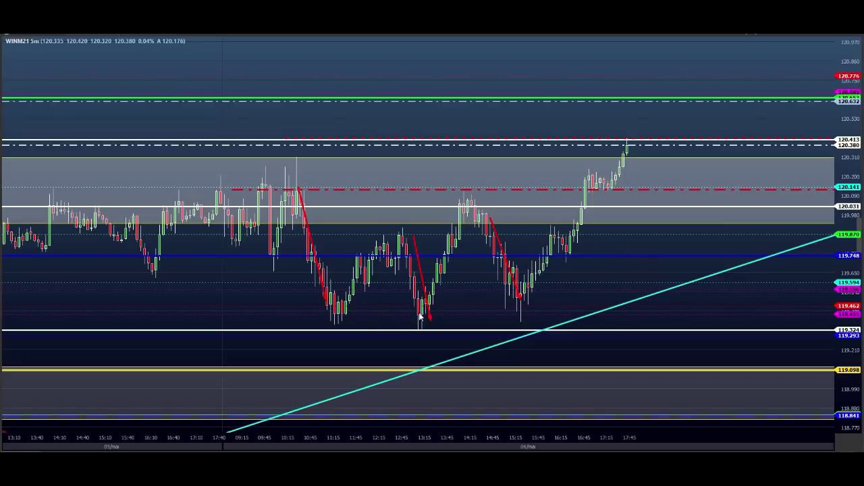
left_click_drag(269, 306, 603, 301)
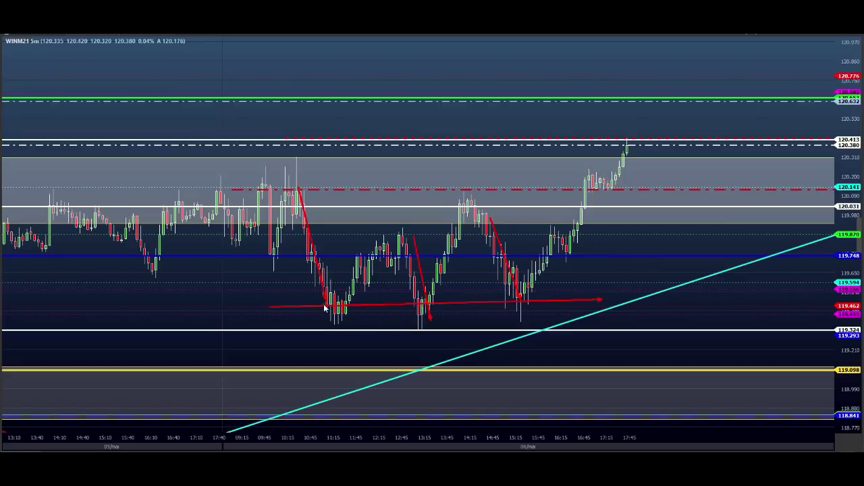
- Draw red arrows along the rebounds from the 11:15 and 15:15 lows, and clear the annotations
left_click_drag(520, 297, 577, 191)
left_click_drag(328, 300, 394, 235)
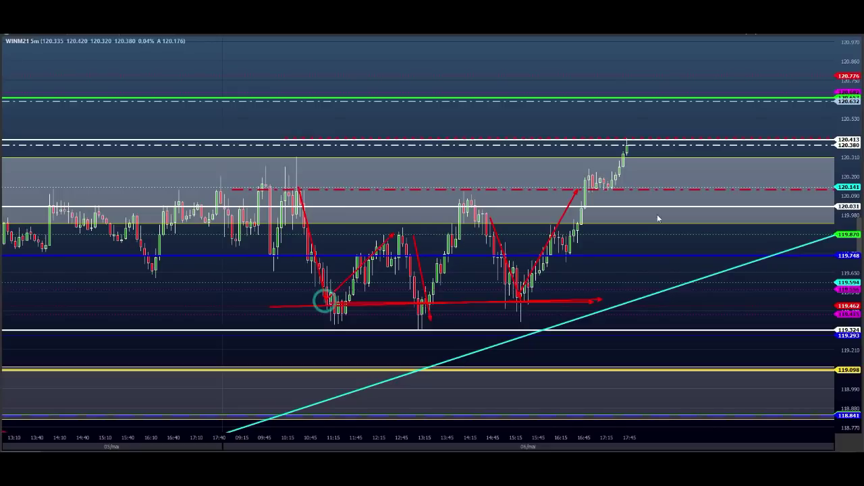
key("Escape")
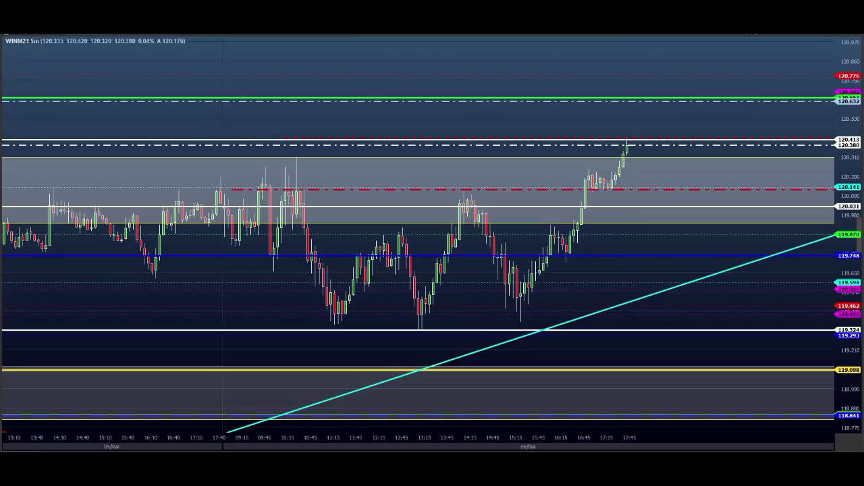
- Draw a descending red arrow across the 06/mai session on a chart view covering levels 118.046 to 121.762
left_click_drag(775, 59, 579, 105)
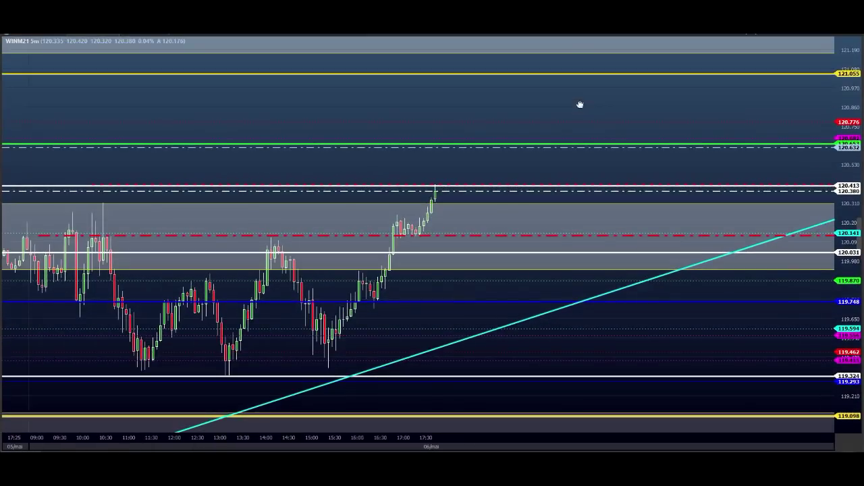
left_click_drag(848, 98, 849, 122)
left_click_drag(521, 146, 679, 123)
scroll(680, 123, "down", 2)
left_click_drag(849, 73, 848, 97)
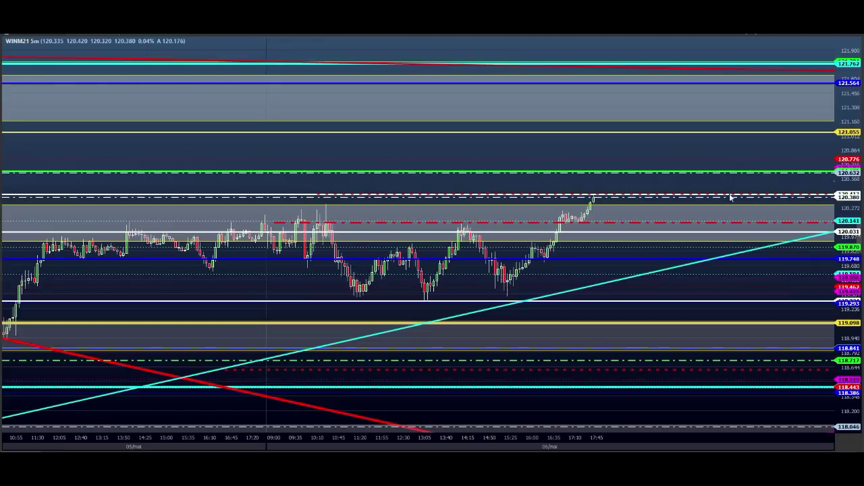
left_click_drag(257, 188, 648, 263)
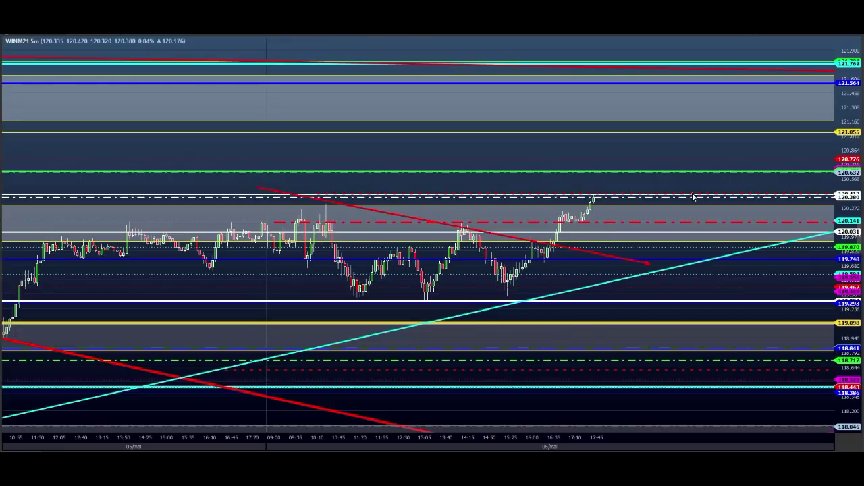
left_click(585, 186)
- Draw a red zigzag projection from the last candle up to about 120.632 and down through 119.870 toward 119.293
mouse_move(599, 202)
left_mouse_down()
mouse_move(612, 174)
mouse_move(624, 184)
mouse_move(638, 178)
mouse_move(652, 198)
mouse_move(667, 171)
mouse_move(678, 232)
mouse_move(690, 202)
mouse_move(708, 192)
mouse_move(721, 249)
mouse_move(736, 229)
mouse_move(744, 260)
mouse_move(754, 233)
left_mouse_up()
left_click_drag(758, 267, 760, 271)
mouse_move(703, 246)
left_mouse_down()
mouse_move(758, 244)
mouse_move(762, 289)
mouse_move(772, 278)
left_mouse_up()
mouse_move(771, 277)
left_mouse_down()
mouse_move(775, 305)
mouse_move(817, 305)
left_mouse_up()
- Extend the red projection into swings between 119.098 and 118.841, with horizontal arrows at the lows and a rebound
left_click(779, 326)
left_click(791, 313)
left_click(797, 343)
left_click(810, 318)
mouse_move(818, 306)
left_mouse_down()
mouse_move(821, 352)
mouse_move(775, 348)
mouse_move(799, 348)
left_mouse_up()
left_click_drag(756, 316, 758, 336)
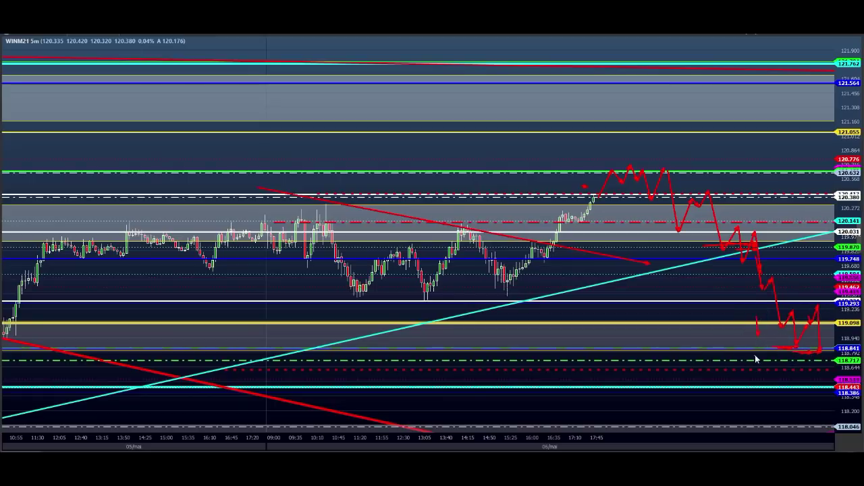
mouse_move(711, 348)
left_mouse_down()
mouse_move(826, 353)
mouse_move(839, 308)
mouse_move(847, 322)
left_mouse_up()
left_click_drag(818, 312, 859, 304)
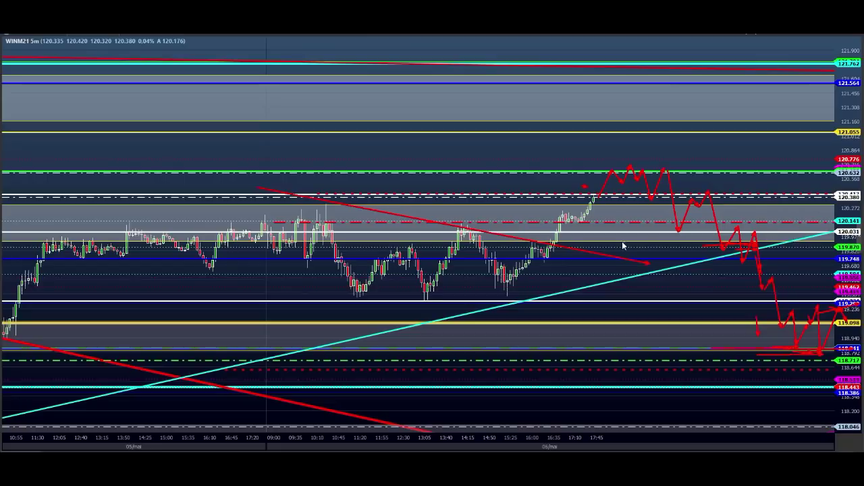
- Highlight the 119.870 and 119.594 levels with thick green bars along the projected decline
left_click_drag(598, 243, 783, 243)
left_click_drag(601, 246, 800, 247)
left_click_drag(738, 274, 787, 275)
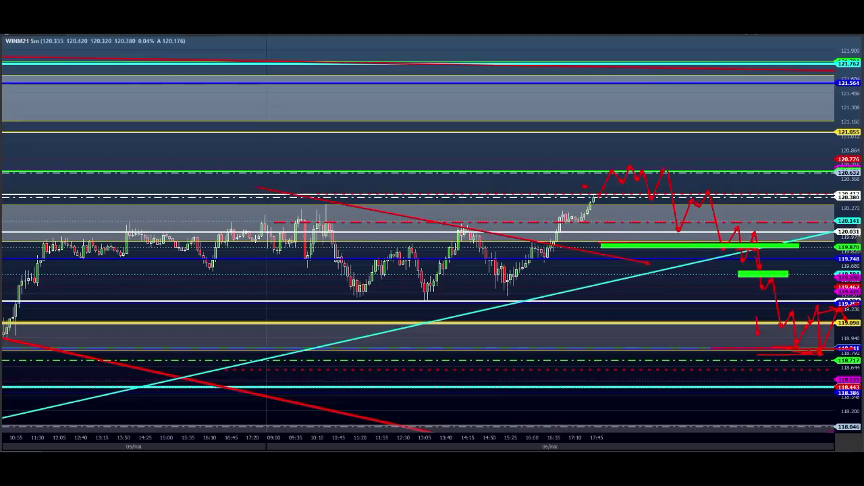
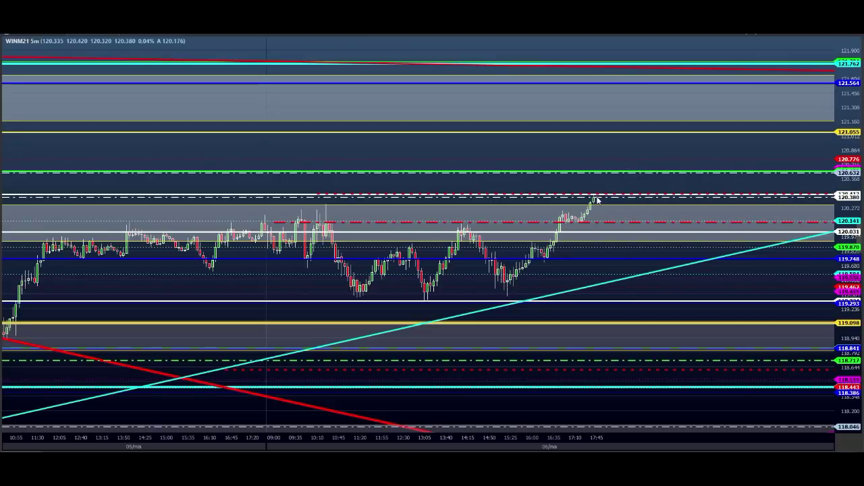
- Draw a yellow bullish projection rising to 120.632, pulling back to 120.031 and rallying into a boxed consolidation around 121.055
mouse_move(597, 200)
left_mouse_down()
mouse_move(603, 176)
mouse_move(633, 217)
mouse_move(644, 196)
left_mouse_up()
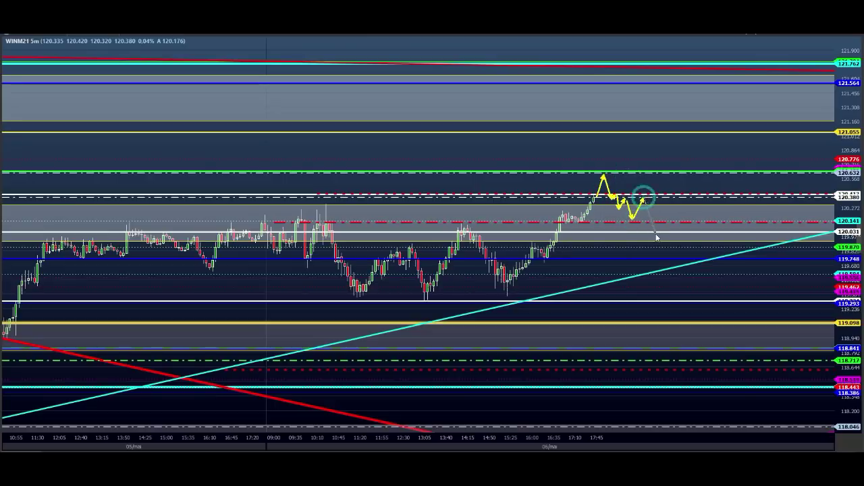
mouse_move(657, 236)
left_mouse_down()
mouse_move(684, 102)
mouse_move(688, 142)
left_mouse_up()
left_click_drag(689, 142, 694, 125)
left_click_drag(695, 125, 699, 144)
mouse_move(664, 119)
left_mouse_down()
mouse_move(667, 151)
mouse_move(731, 147)
mouse_move(713, 125)
left_mouse_up()
- Extend the yellow projection up to 121.762 and add swings between that level and 121.055
mouse_move(714, 122)
left_mouse_down()
mouse_move(663, 116)
mouse_move(742, 121)
mouse_move(716, 139)
mouse_move(728, 145)
mouse_move(753, 101)
left_mouse_up()
mouse_move(752, 101)
left_mouse_down()
mouse_move(769, 64)
mouse_move(783, 69)
mouse_move(790, 97)
mouse_move(812, 90)
mouse_move(819, 67)
left_mouse_up()
left_click_drag(819, 114, 817, 133)
mouse_move(819, 126)
left_mouse_down()
mouse_move(831, 95)
mouse_move(831, 110)
left_mouse_up()
left_click_drag(833, 104, 845, 66)
- Draw a yellow arrow dropping from 121.762 to the rising cyan trendline near 120.031, and clear the annotations
mouse_move(846, 64)
left_mouse_down()
mouse_move(849, 230)
mouse_move(827, 235)
left_mouse_up()
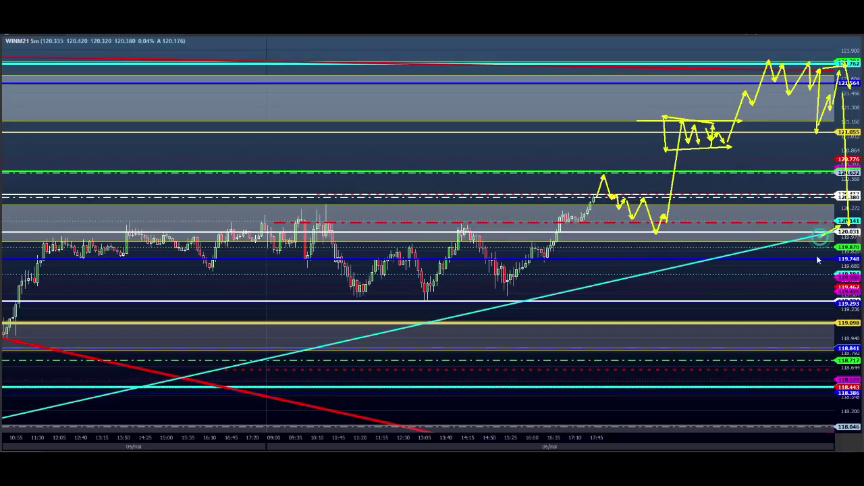
mouse_move(771, 52)
left_mouse_down()
mouse_move(799, 48)
mouse_move(804, 34)
left_mouse_up()
key("Escape")
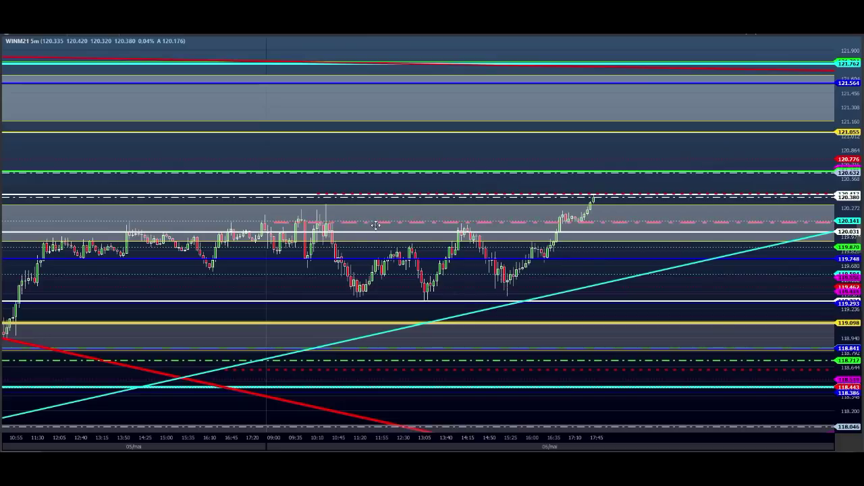
- Move the red dash-dot level line at 120.141 down below 119.324, and switch to the WDOM21 5m chart
left_click_drag(372, 224, 449, 317)
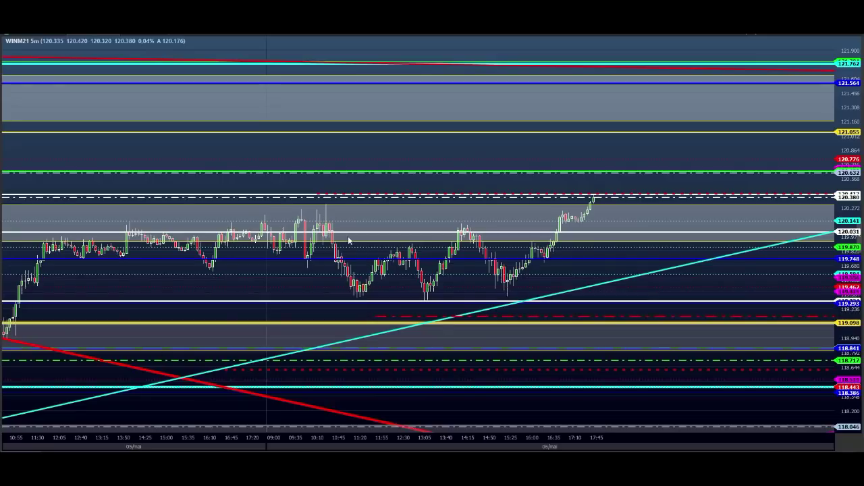
left_click_drag(530, 316, 428, 374)
left_click_drag(427, 309, 410, 374)
left_click(434, 307)
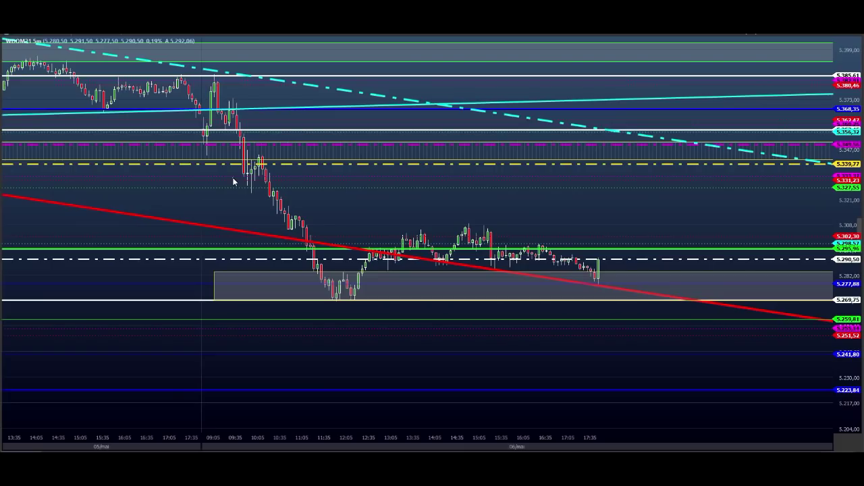
- Mark the opening low near 5.347 with yellow arrows and a box, and trace the rise to the high near 5.380,46
left_click(200, 138)
left_click(200, 148)
left_click(216, 149)
left_click_drag(217, 141, 216, 138)
mouse_move(217, 138)
left_mouse_down()
mouse_move(201, 143)
mouse_move(213, 144)
mouse_move(216, 93)
left_mouse_up()
mouse_move(207, 141)
left_mouse_down()
mouse_move(212, 86)
mouse_move(238, 85)
mouse_move(210, 86)
mouse_move(225, 88)
mouse_move(220, 70)
mouse_move(227, 72)
left_mouse_up()
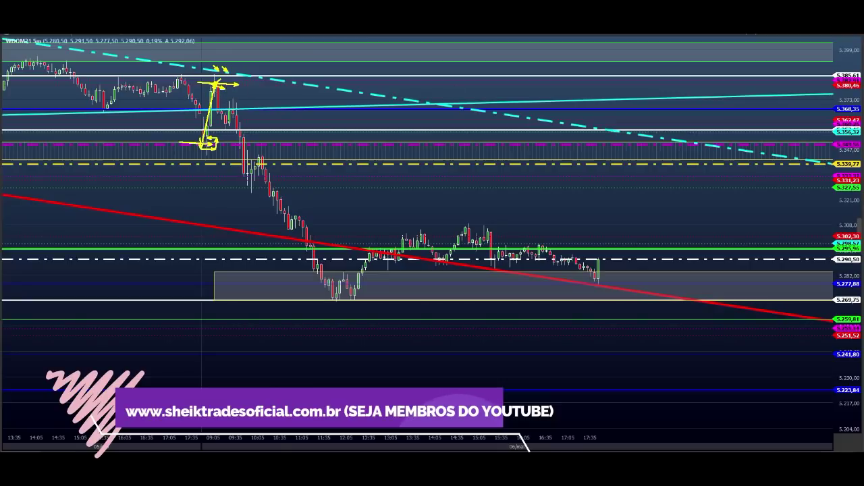
- Draw red arrows marking the resistance below 5.385,61 and the weaker retest around 09:35
left_click_drag(210, 89, 251, 90)
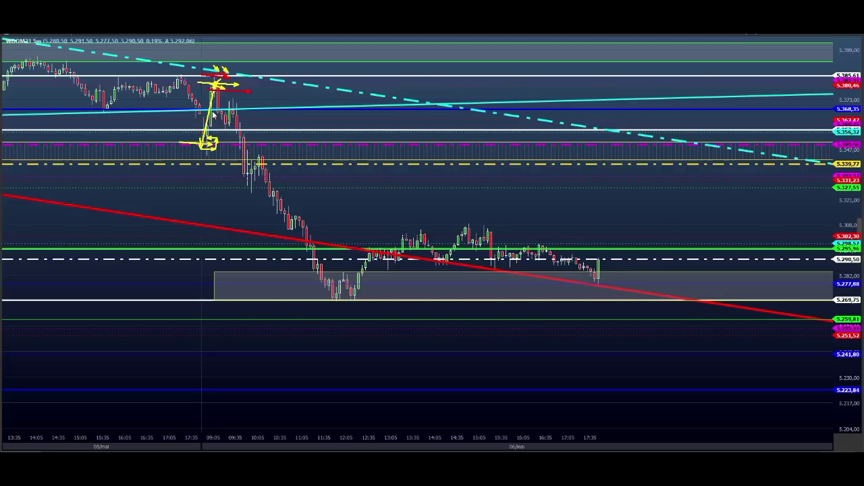
left_click_drag(237, 95, 223, 107)
left_click_drag(232, 88, 263, 90)
left_click_drag(237, 97, 247, 89)
- Mark the pullback to 5.339,77 near 10:05 and the overall downtrend with red arrows, and clear the annotations
left_click_drag(227, 170, 238, 168)
left_click_drag(220, 163, 248, 166)
mouse_move(245, 173)
left_mouse_down()
mouse_move(272, 173)
mouse_move(264, 162)
left_mouse_up()
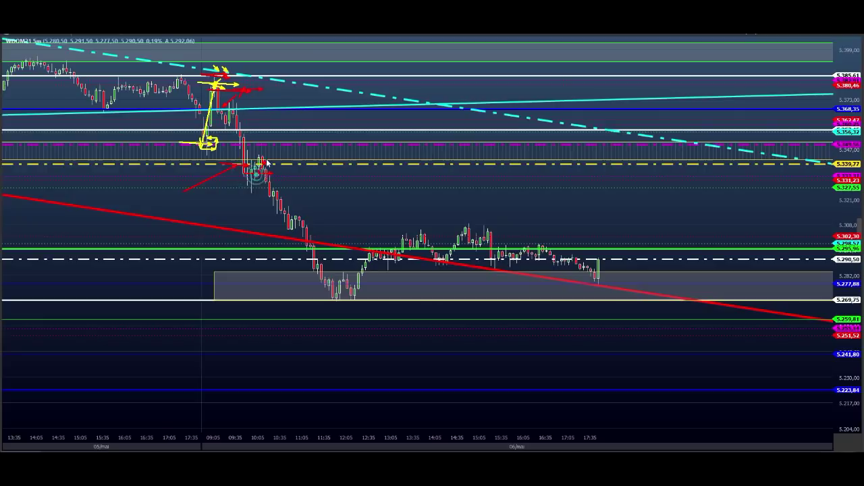
left_click_drag(213, 72, 430, 370)
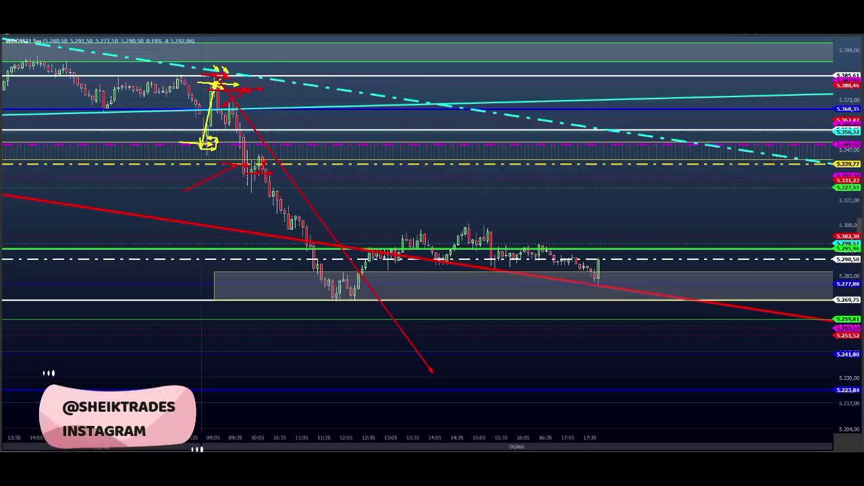
key("Escape")
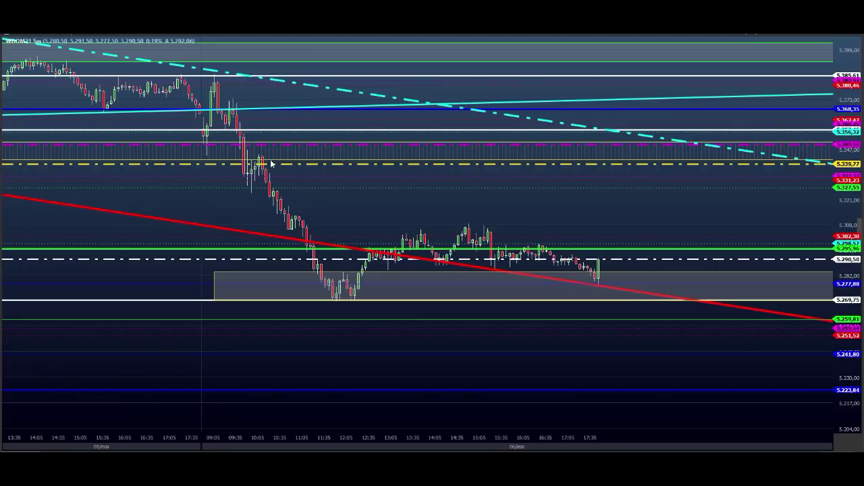
- Mark the stepwise decline from 5.339,77 to the 5.295,96 level with yellow arrows and a box, and clear the annotations
mouse_move(257, 166)
left_mouse_down()
mouse_move(285, 167)
mouse_move(264, 165)
mouse_move(262, 180)
mouse_move(283, 180)
mouse_move(272, 178)
left_mouse_up()
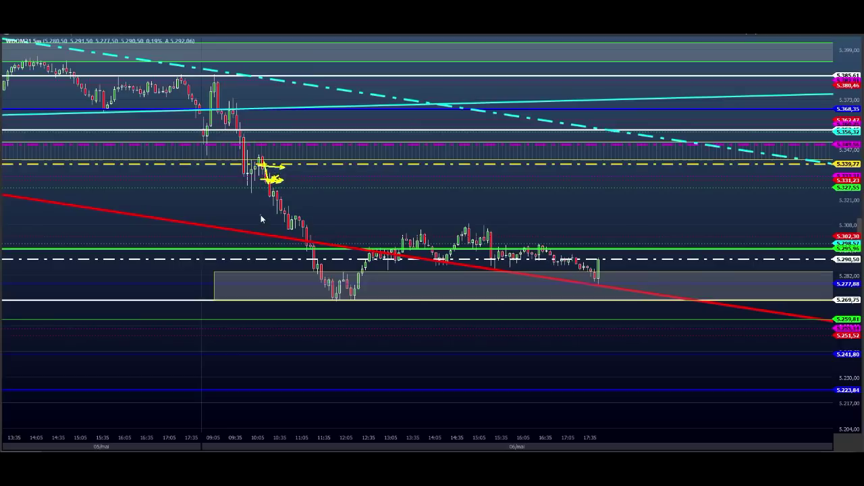
left_click_drag(259, 214, 312, 214)
mouse_move(286, 207)
left_mouse_down()
mouse_move(291, 255)
mouse_move(320, 250)
left_mouse_up()
mouse_move(320, 251)
left_mouse_down()
mouse_move(320, 233)
mouse_move(296, 234)
mouse_move(334, 242)
left_mouse_up()
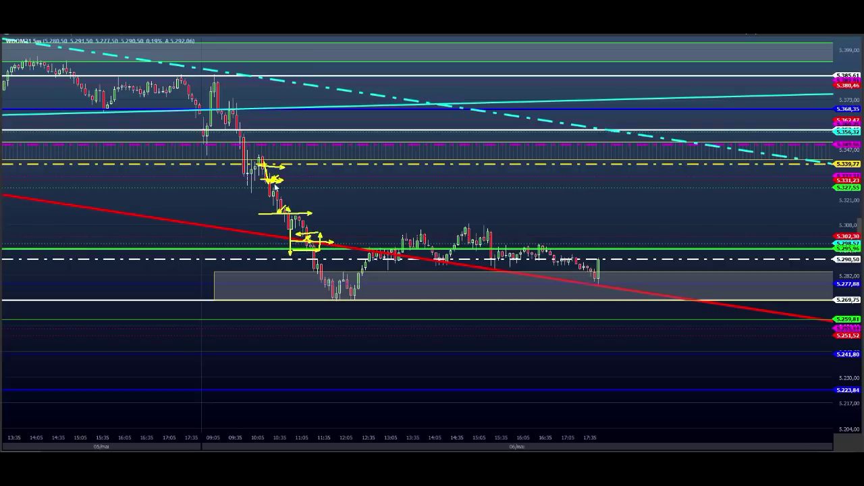
mouse_move(261, 169)
left_mouse_down()
mouse_move(275, 220)
mouse_move(291, 219)
mouse_move(292, 250)
left_mouse_up()
key("e")
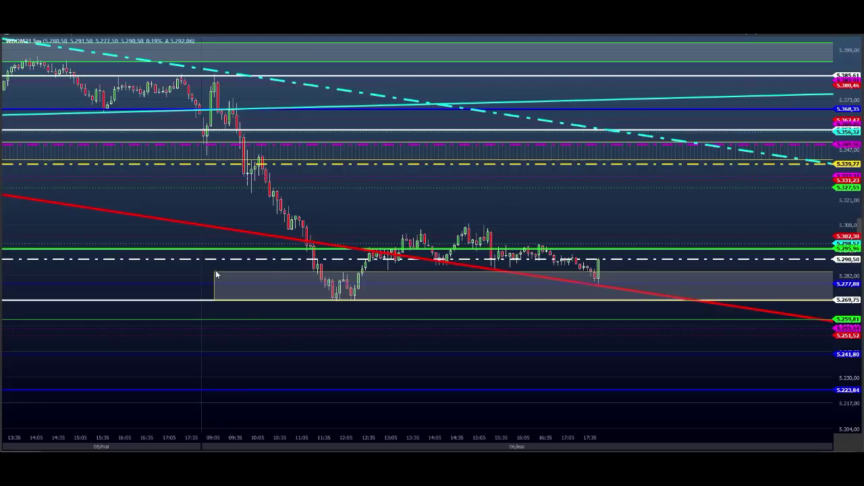
- Mark the drop through 5.295,96 and trace the red descending trendline with green arrows, and clear them
left_click(305, 246)
mouse_move(282, 237)
left_mouse_down()
mouse_move(482, 284)
mouse_move(676, 298)
left_mouse_up()
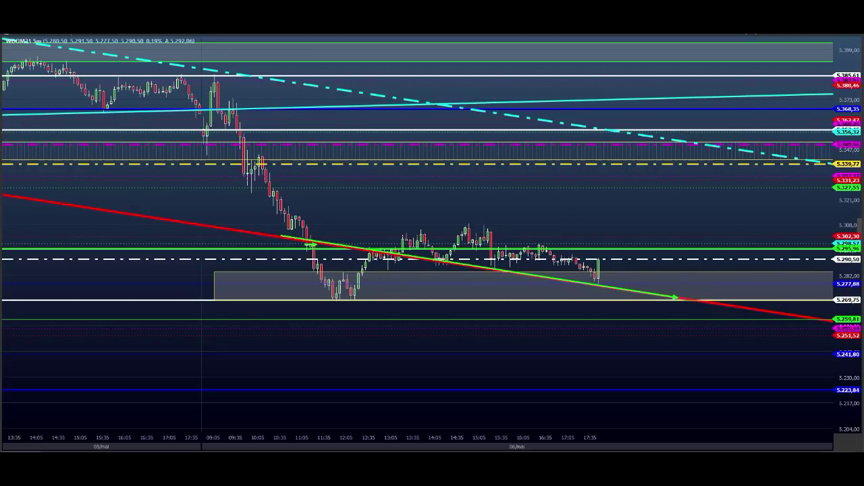
key("Escape")
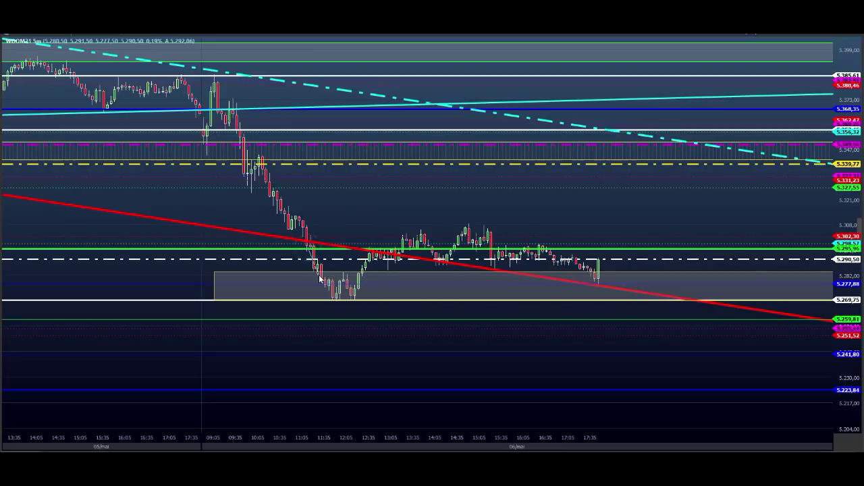
- Trace the fall to 5.269,75 and the rebound to 5.295,96 with green arrows, and clear the annotations
mouse_move(320, 275)
left_mouse_down()
mouse_move(335, 282)
mouse_move(347, 327)
mouse_move(333, 327)
left_mouse_up()
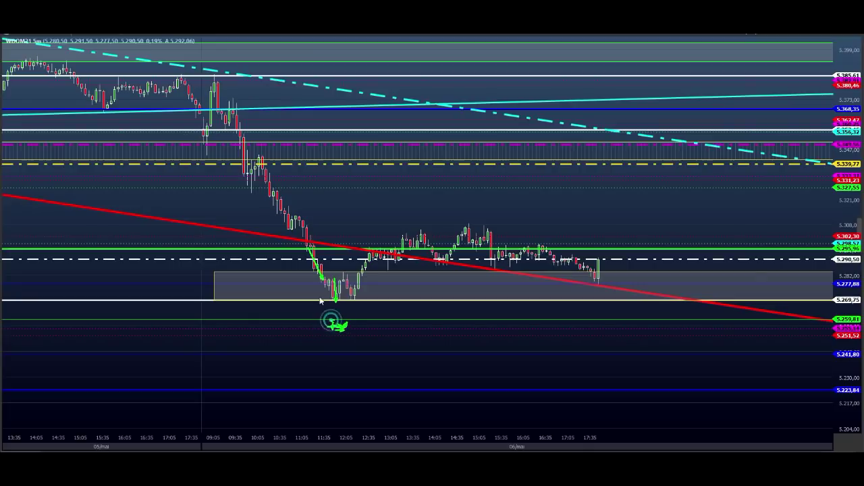
mouse_move(308, 234)
left_mouse_down()
mouse_move(337, 301)
mouse_move(369, 253)
left_mouse_up()
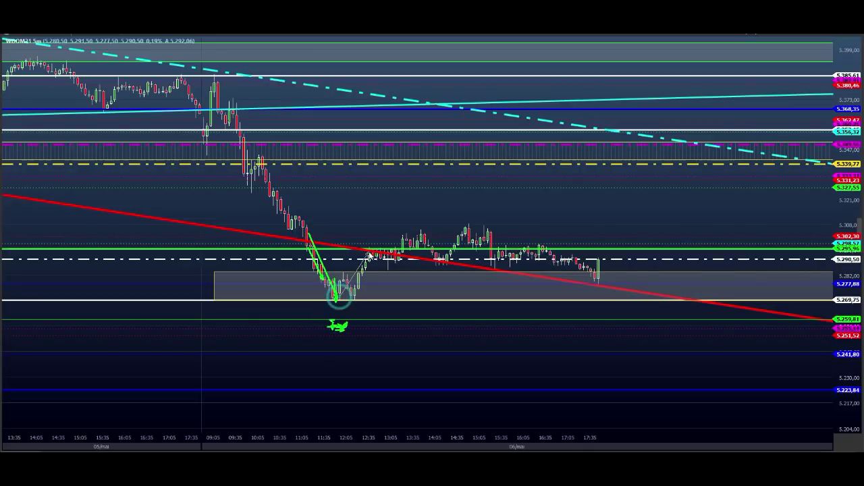
left_click(370, 255)
left_click_drag(762, 258, 827, 249)
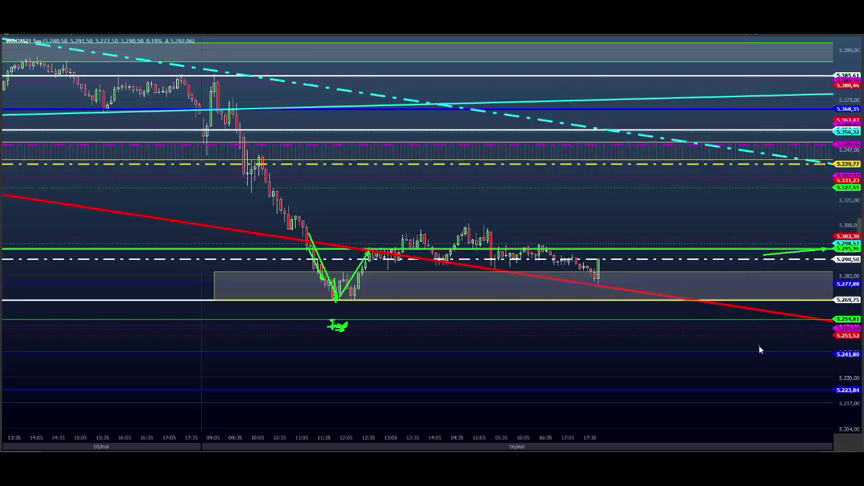
mouse_move(368, 223)
left_mouse_down()
mouse_move(403, 240)
mouse_move(369, 250)
mouse_move(403, 255)
left_mouse_up()
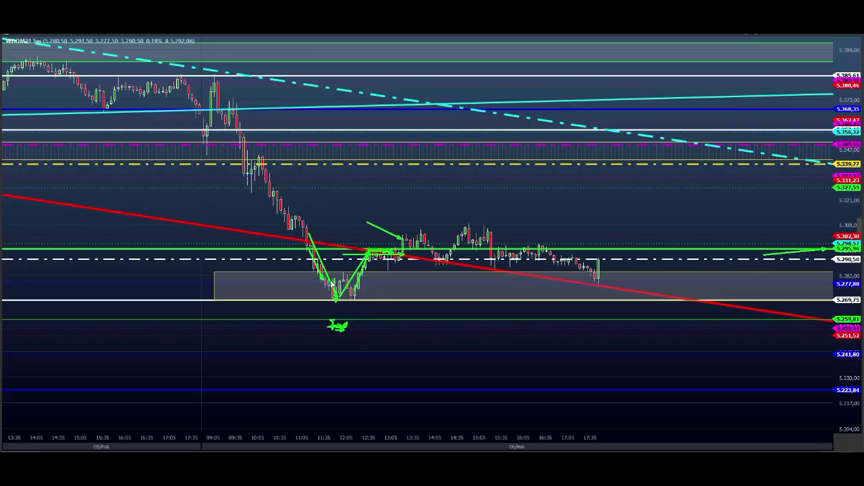
left_click_drag(331, 281, 386, 281)
left_click(358, 251)
key("Escape")
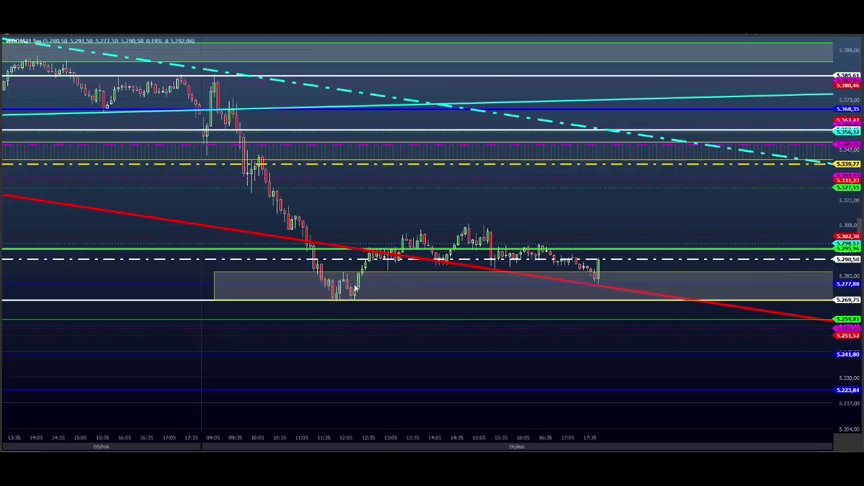
mouse_move(355, 289)
left_mouse_down()
mouse_move(371, 251)
mouse_move(391, 267)
mouse_move(402, 251)
left_mouse_up()
key("Escape")
- Mark the afternoon rise to the high near 14:45, the failed continuation and the following drop with green arrows, and clear them
left_click(466, 229)
left_click(467, 228)
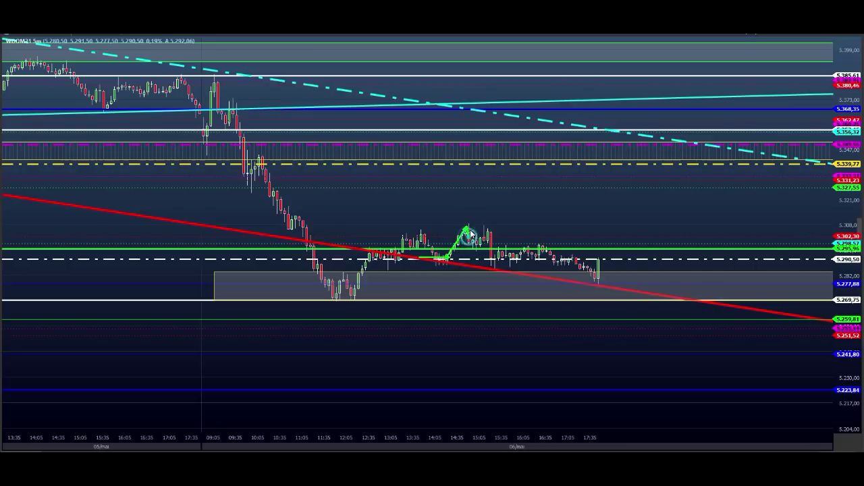
left_click(470, 231)
mouse_move(473, 244)
left_mouse_down()
mouse_move(477, 231)
mouse_move(499, 231)
mouse_move(508, 281)
mouse_move(525, 265)
left_mouse_up()
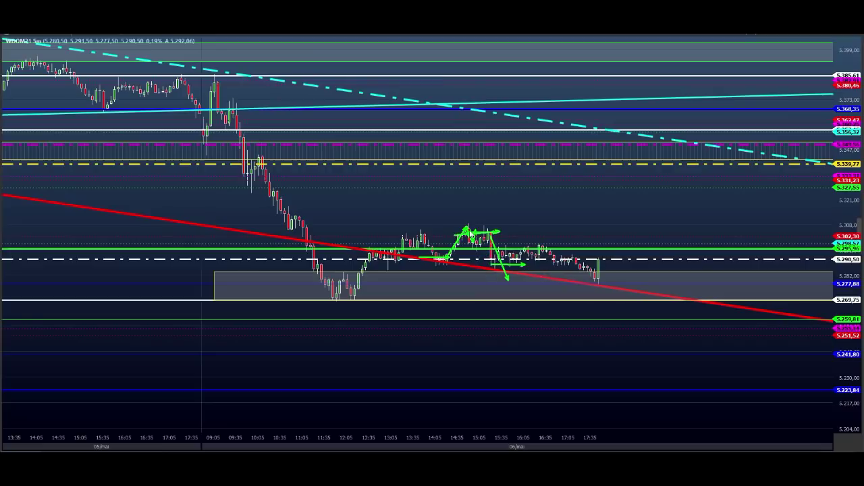
mouse_move(465, 231)
left_mouse_down()
mouse_move(497, 232)
mouse_move(521, 167)
left_mouse_up()
left_click_drag(499, 229, 514, 226)
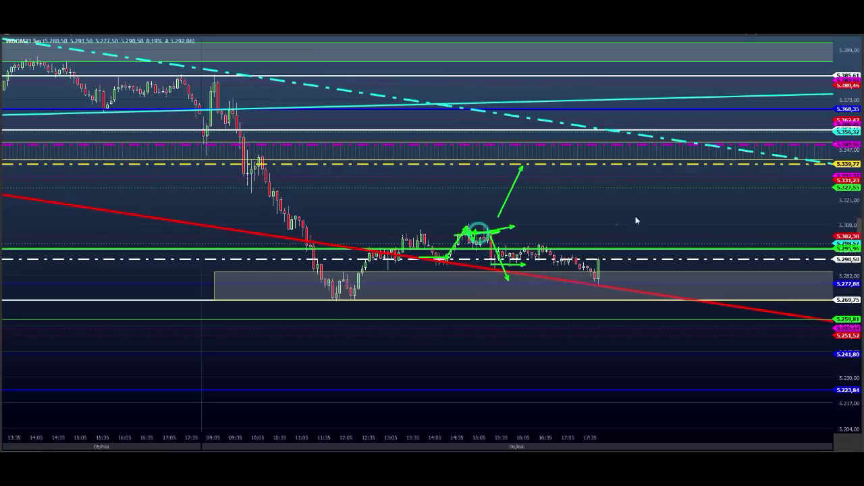
left_click(860, 102)
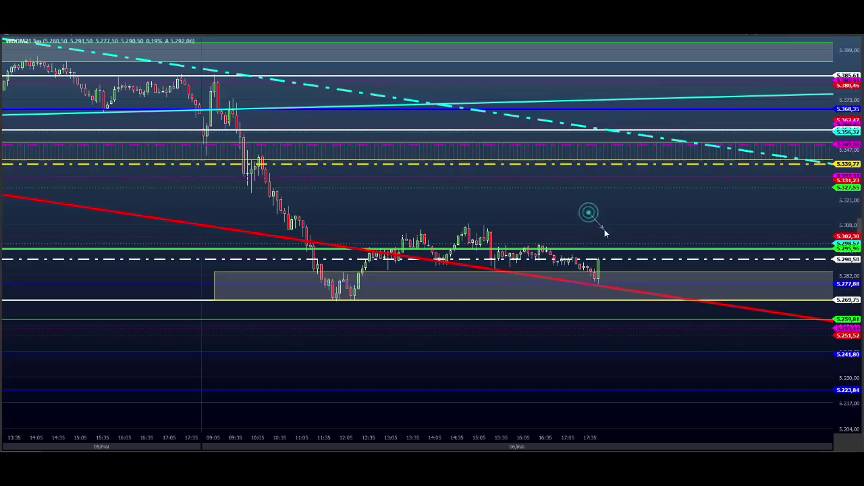
- Project in yellow a dip below 5.269,75, a rise to 5.339,77 and a return near 5.290,50, box the resistance, and clear the drawing
left_click_drag(604, 230, 640, 236)
left_click_drag(587, 259, 628, 258)
mouse_move(601, 274)
left_mouse_down()
mouse_move(624, 275)
mouse_move(625, 303)
mouse_move(646, 274)
mouse_move(654, 295)
mouse_move(658, 276)
mouse_move(656, 295)
mouse_move(675, 303)
mouse_move(673, 331)
mouse_move(693, 322)
mouse_move(701, 298)
mouse_move(721, 312)
mouse_move(735, 269)
mouse_move(769, 228)
mouse_move(776, 187)
mouse_move(796, 170)
mouse_move(810, 196)
mouse_move(818, 251)
mouse_move(827, 228)
mouse_move(830, 248)
mouse_move(836, 199)
mouse_move(843, 265)
left_mouse_up()
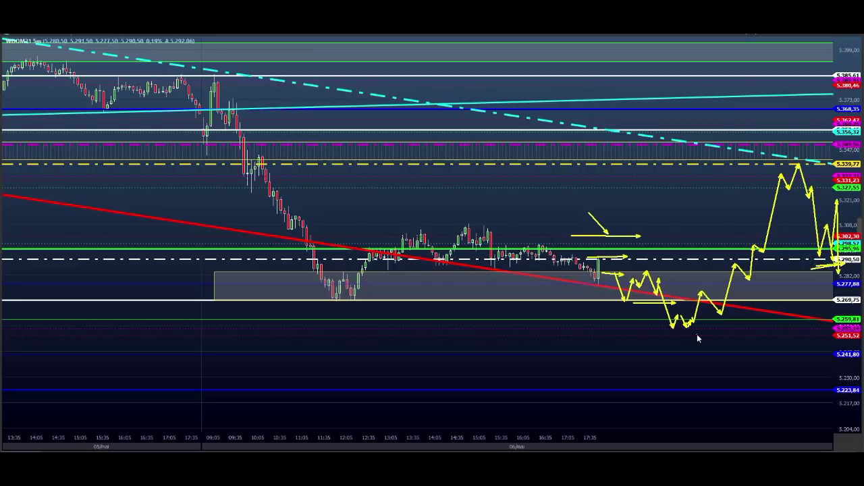
mouse_move(779, 143)
left_mouse_down()
mouse_move(783, 171)
mouse_move(810, 171)
left_mouse_up()
left_click_drag(810, 171, 808, 139)
mouse_move(807, 139)
left_mouse_down()
mouse_move(756, 147)
mouse_move(783, 162)
left_mouse_up()
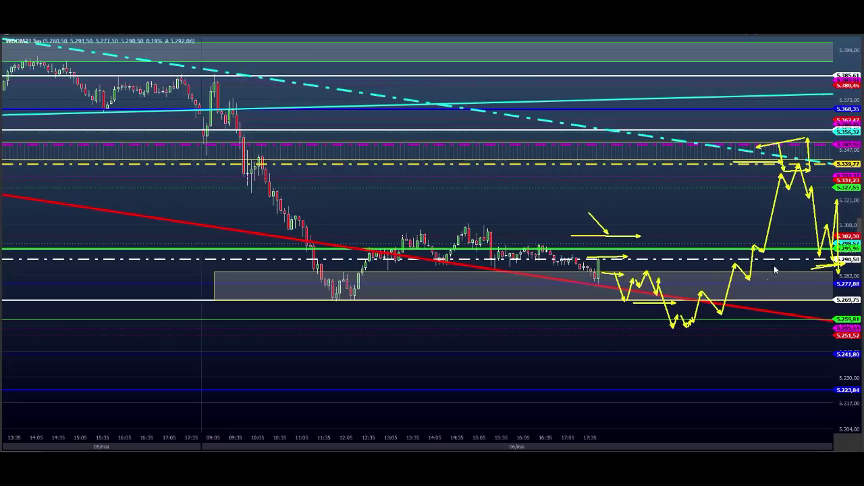
key("Escape")
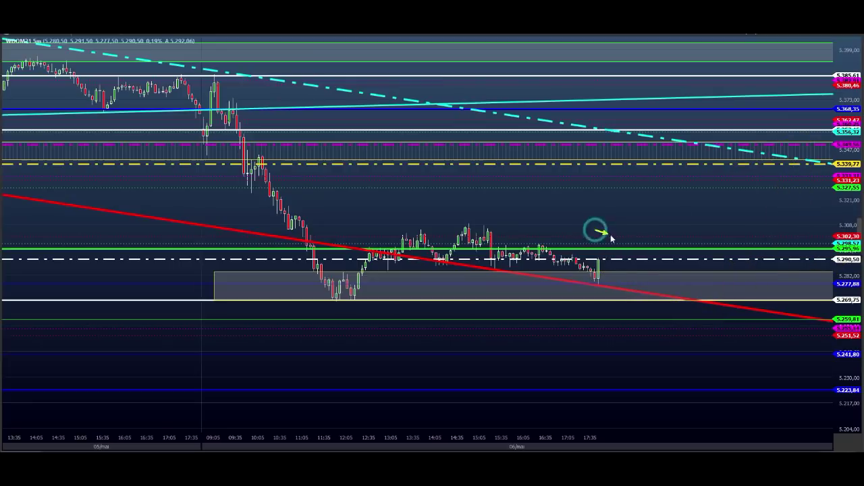
- Project in yellow a rise from 5.290,50 to the zone above 5.339,77, followed by a drop below 5.259,81
left_click_drag(611, 234, 622, 260)
left_click_drag(622, 260, 632, 234)
left_click_drag(632, 234, 638, 244)
mouse_move(638, 244)
left_mouse_down()
mouse_move(654, 184)
mouse_move(681, 188)
mouse_move(694, 152)
mouse_move(717, 165)
mouse_move(749, 142)
mouse_move(760, 165)
mouse_move(764, 143)
mouse_move(780, 330)
mouse_move(805, 279)
mouse_move(817, 305)
mouse_move(818, 294)
mouse_move(817, 310)
left_mouse_up()
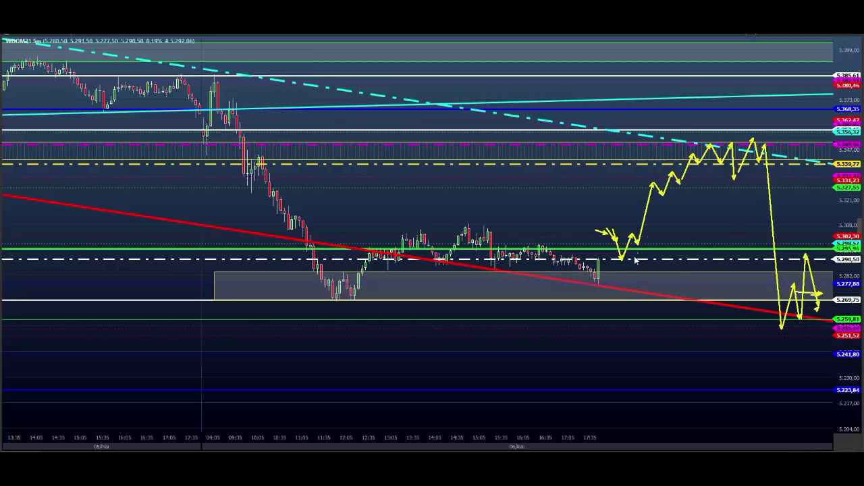
- Draw a rising support line beneath the projected path, mark its break level, and project an upside breakout above 5.356,32 towards 5.385,61
left_click_drag(561, 300, 807, 132)
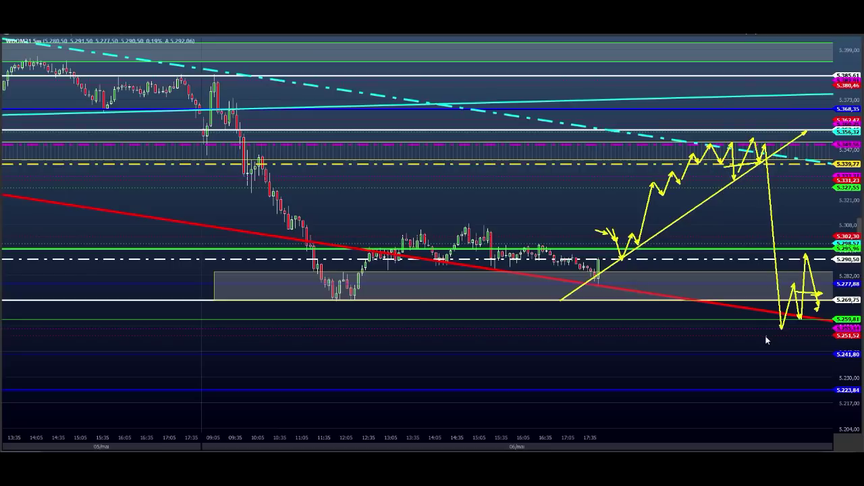
left_click_drag(390, 198, 418, 171)
mouse_move(729, 199)
left_mouse_down()
mouse_move(768, 182)
mouse_move(797, 182)
left_mouse_up()
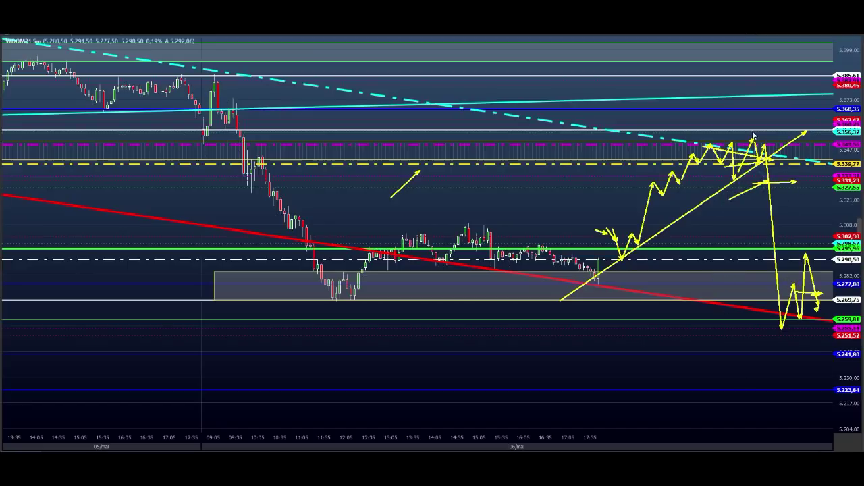
left_click_drag(741, 120, 779, 123)
mouse_move(770, 158)
left_mouse_down()
mouse_move(787, 108)
mouse_move(800, 122)
mouse_move(813, 74)
mouse_move(863, 62)
left_mouse_up()
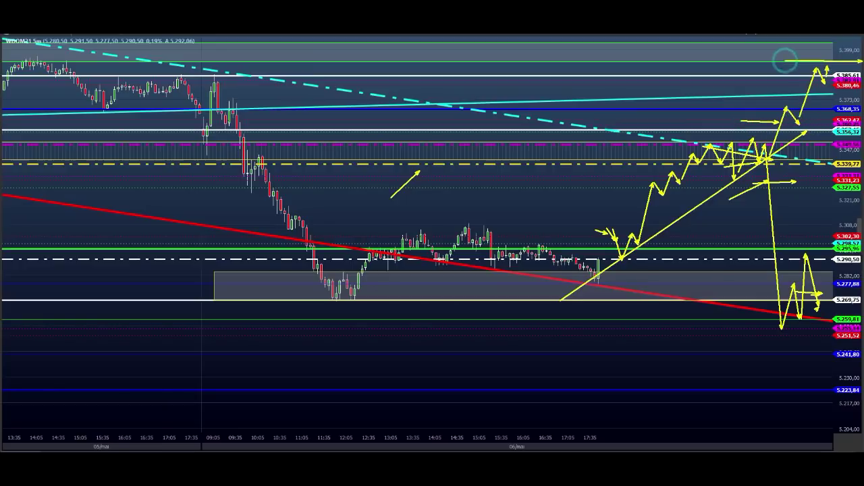
- Mark the earlier highs around 5.385,61 with yellow arrows, extend reference lines from past prices to the projected breakout, and clear the annotations
mouse_move(140, 64)
left_mouse_down()
mouse_move(157, 80)
mouse_move(200, 80)
left_mouse_up()
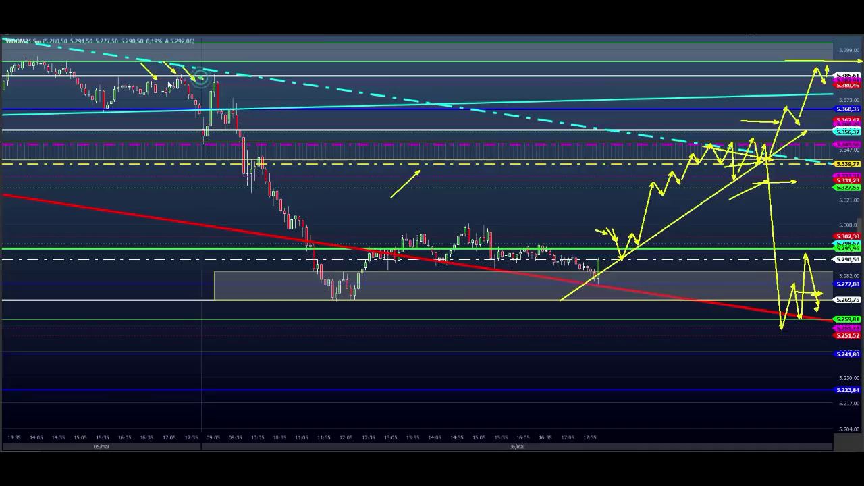
left_click(167, 79)
left_click_drag(292, 64, 262, 69)
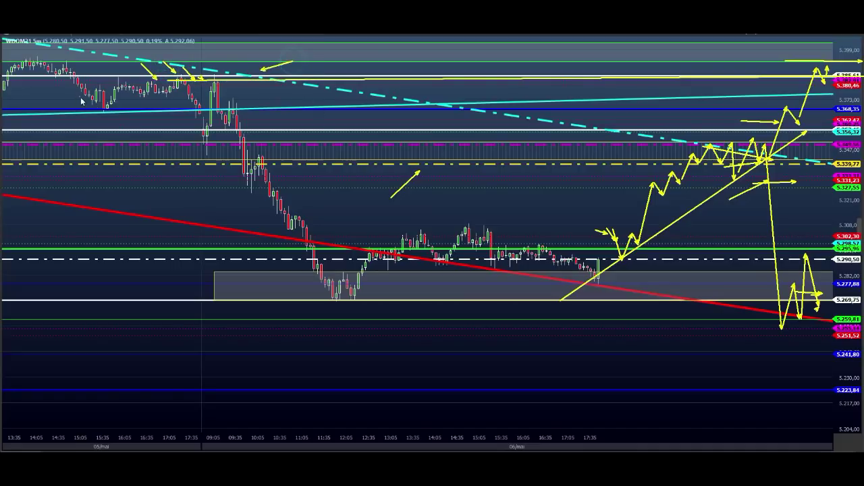
mouse_move(106, 93)
left_mouse_down()
mouse_move(804, 89)
mouse_move(798, 104)
mouse_move(827, 106)
left_mouse_up()
mouse_move(828, 106)
left_mouse_down()
mouse_move(832, 89)
mouse_move(808, 85)
mouse_move(863, 92)
left_mouse_up()
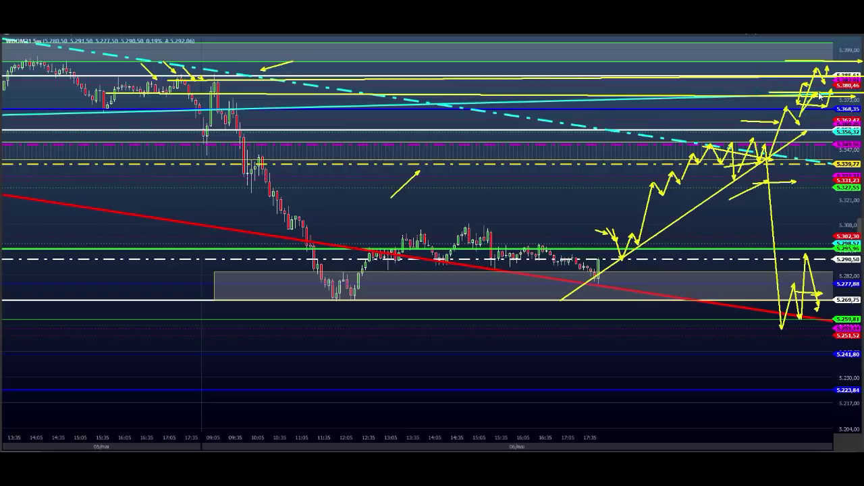
mouse_move(204, 87)
left_mouse_down()
mouse_move(337, 277)
mouse_move(673, 94)
left_mouse_up()
key("Escape")
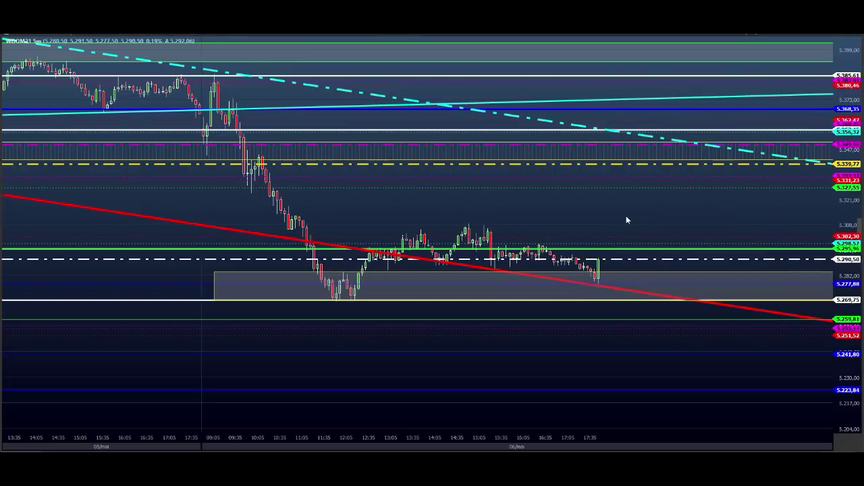